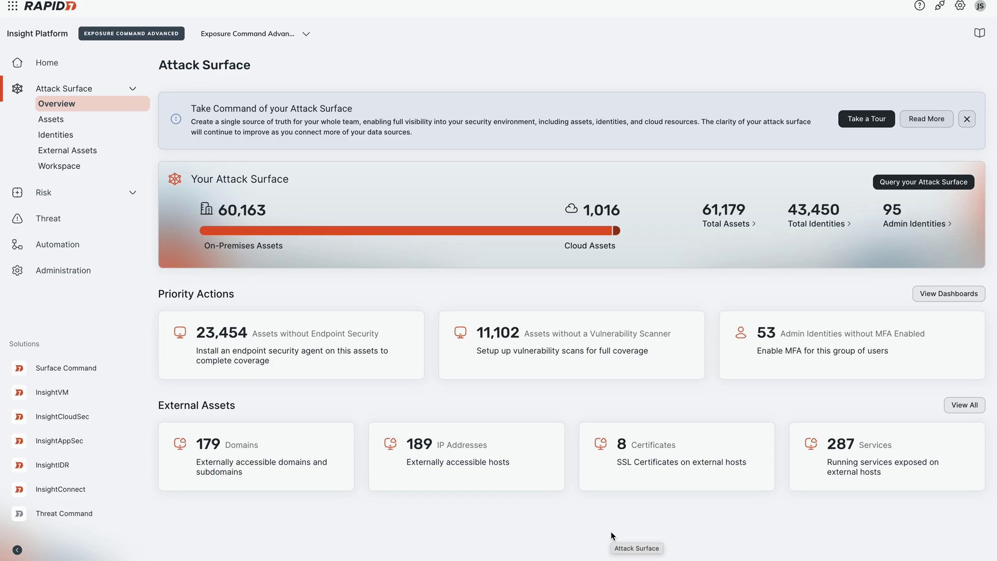
# Step: In Assets, filter the machine names by 'Enterprise' and open Hubspot_Enterprise.nc.com's details
pyautogui.click(119, 123)
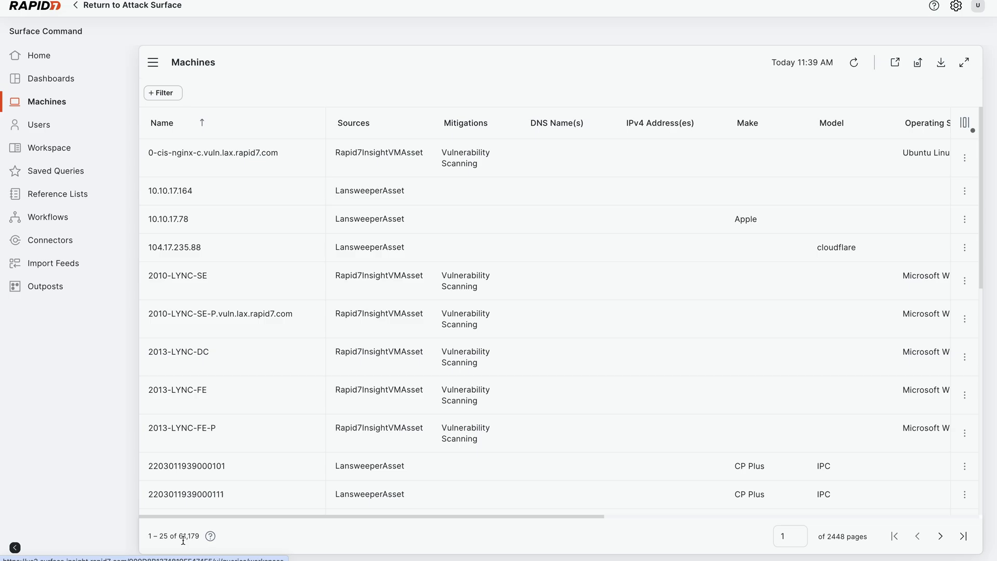
pyautogui.moveTo(178, 536); pyautogui.dragTo(198, 537)
pyautogui.click(184, 124)
pyautogui.write('Enterprise')
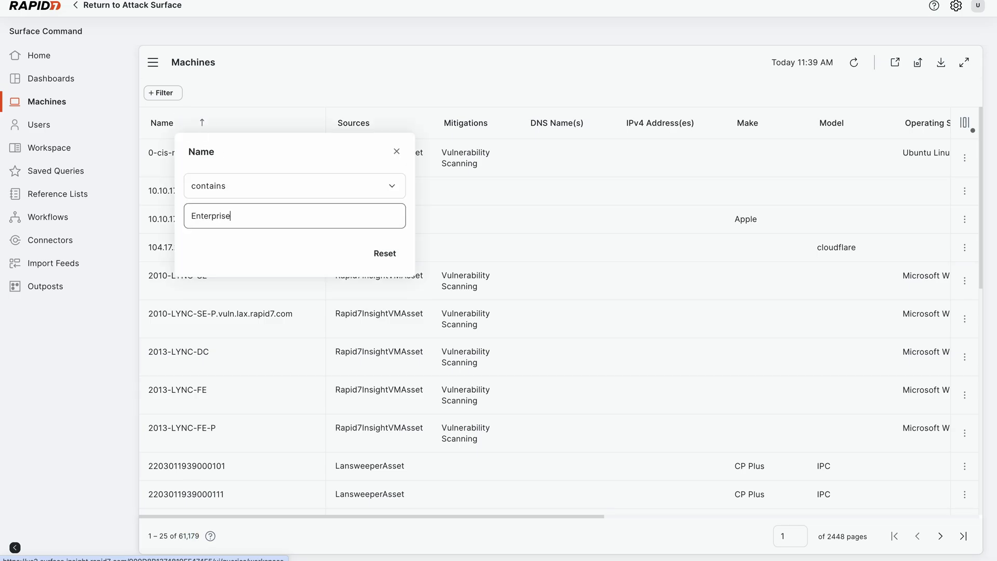
pyautogui.press('Return')
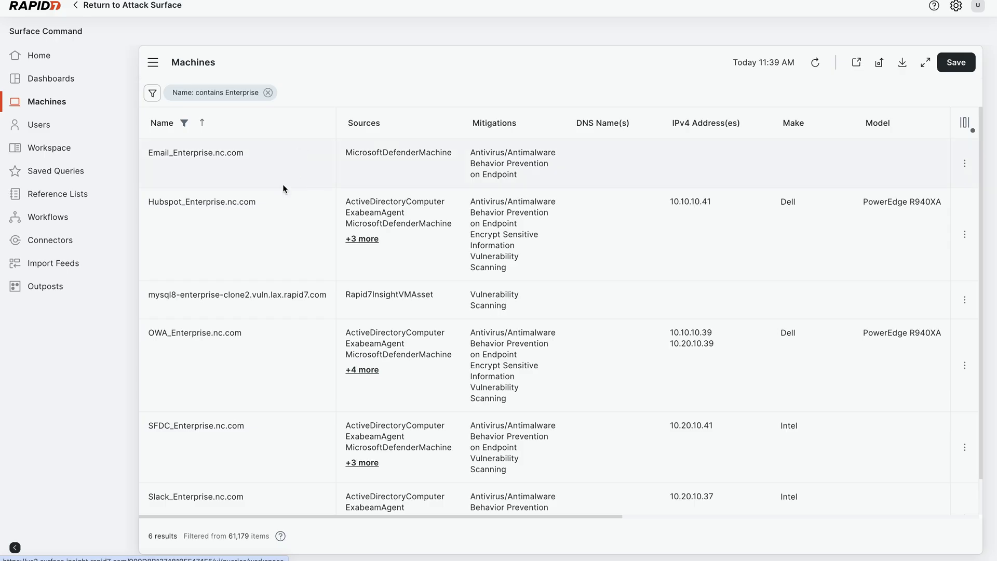
pyautogui.click(274, 205)
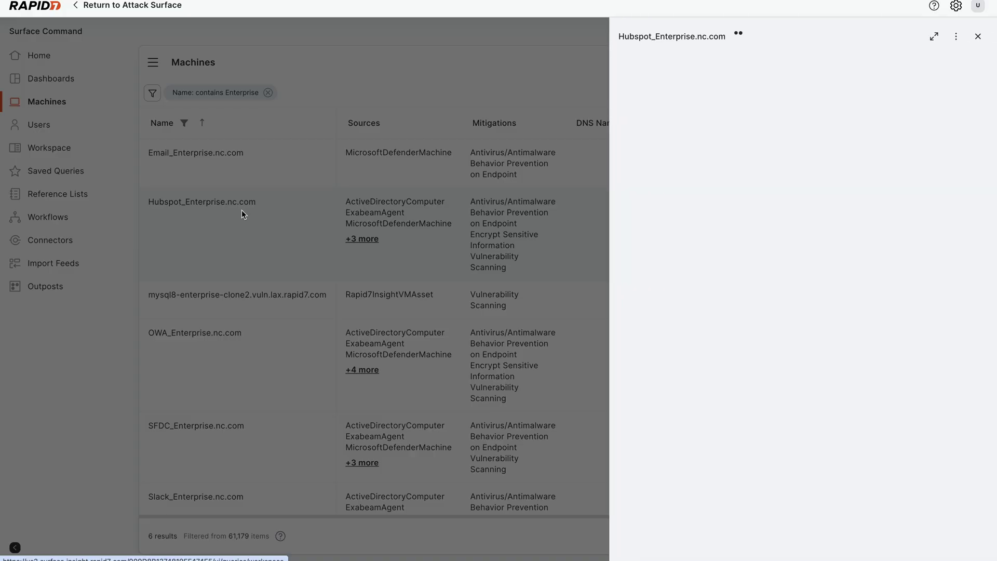
# Step: Expand Hubspot_Enterprise.nc.com's details and view its ServiceNow, Rapid7 insightVM and Microsoft Intune data
pyautogui.click(934, 38)
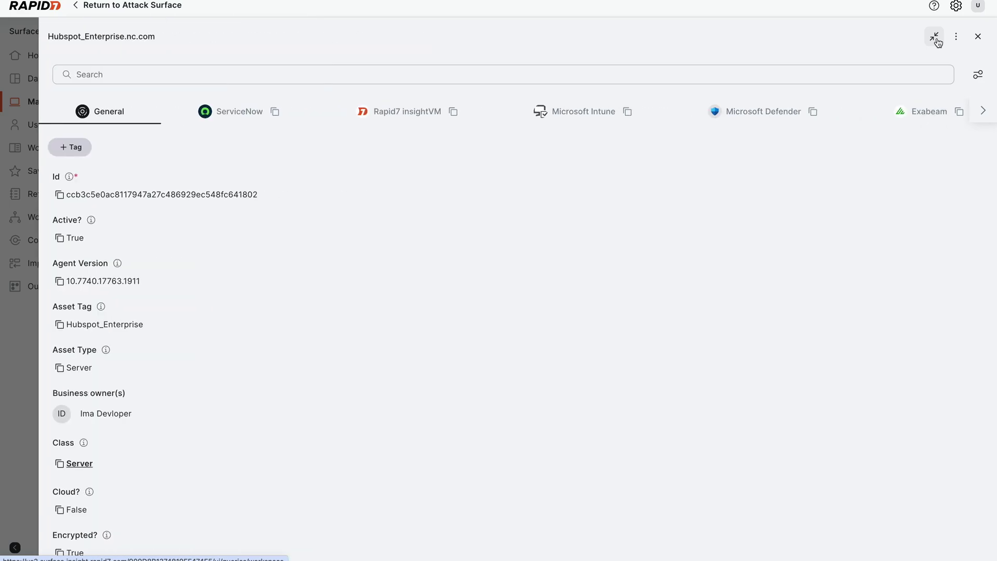
pyautogui.click(253, 114)
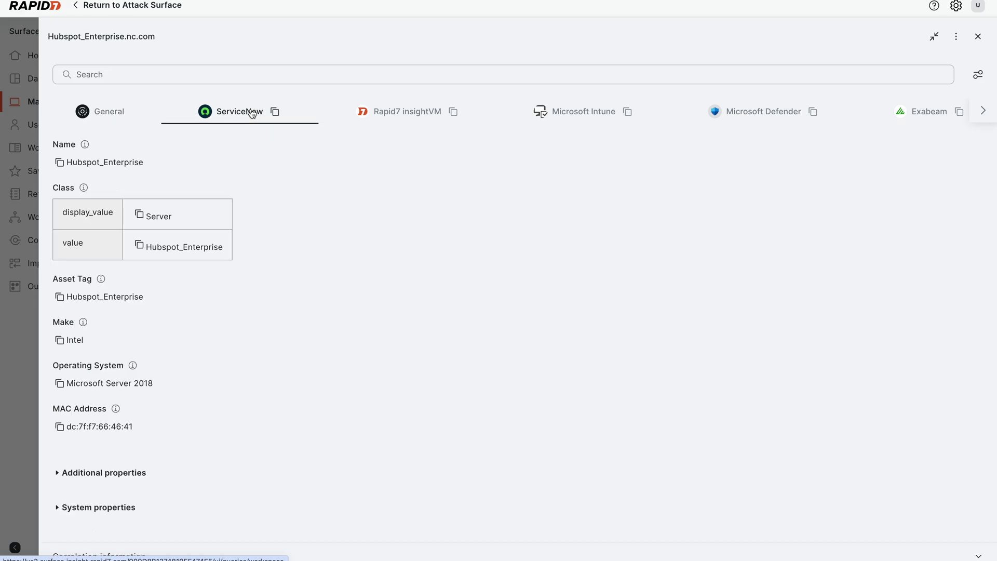
pyautogui.click(408, 111)
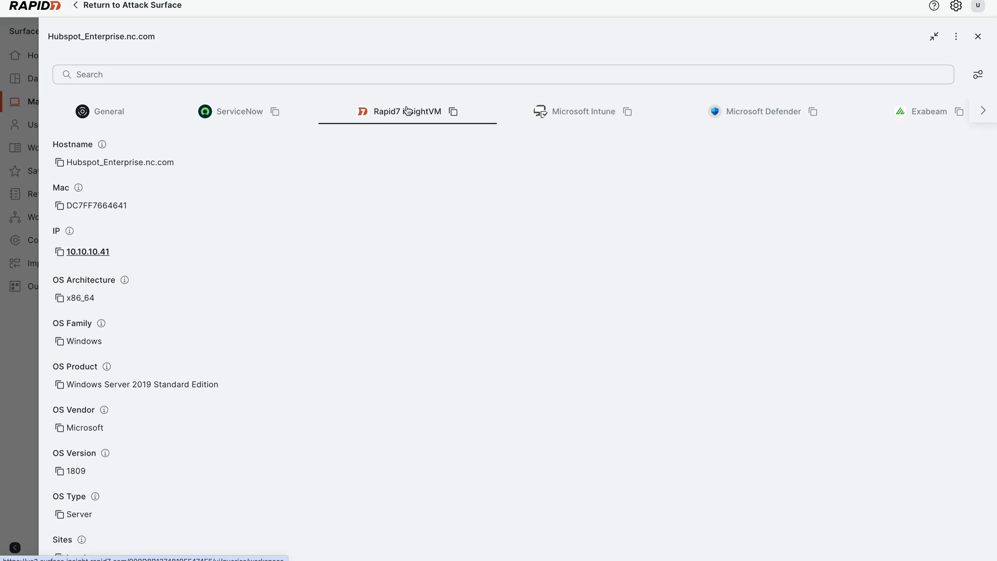
pyautogui.click(597, 112)
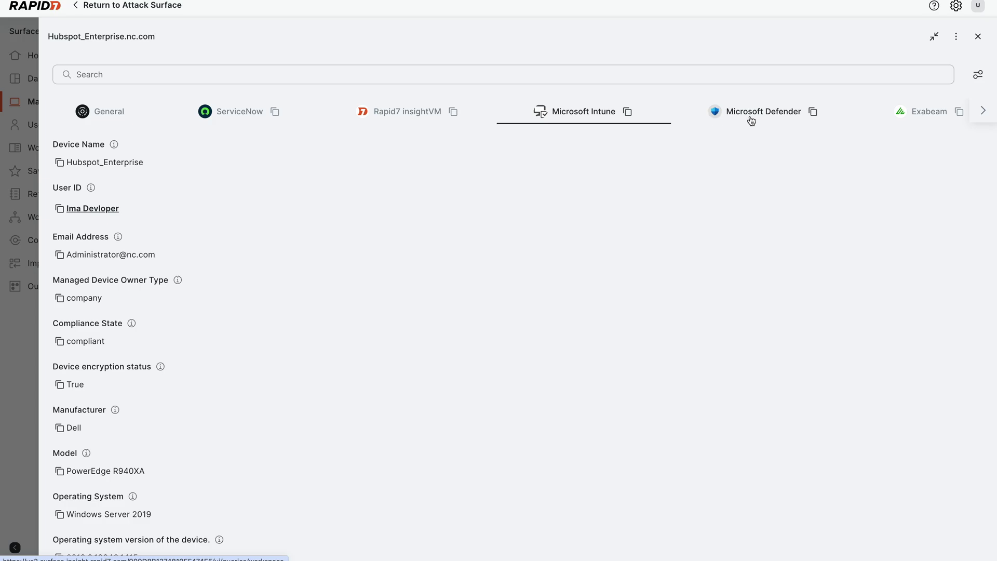
pyautogui.click(983, 110)
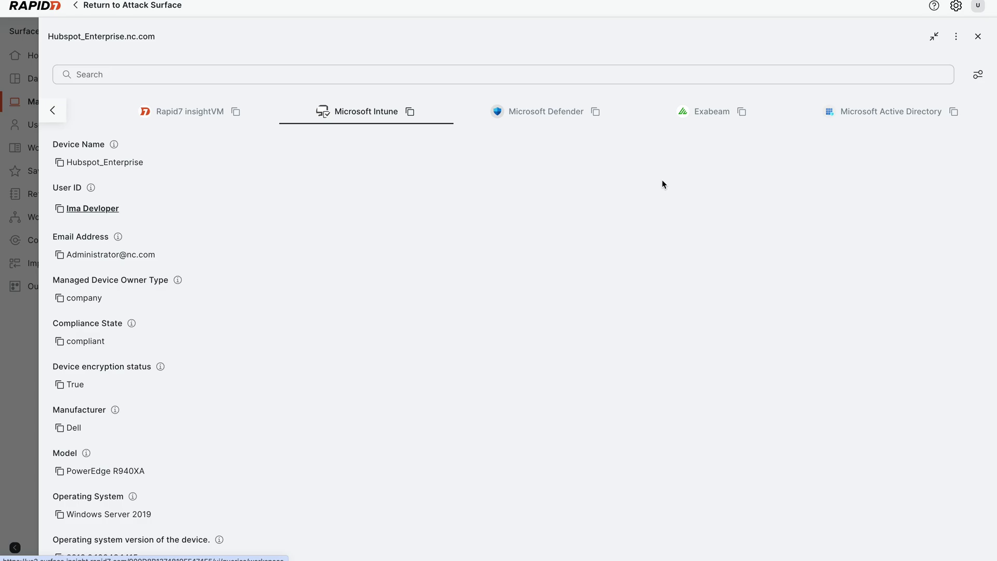
# Step: Review the General properties down to subnet US Bus Serv 10.10.10.0/24 and the vulnerabilities
pyautogui.click(56, 109)
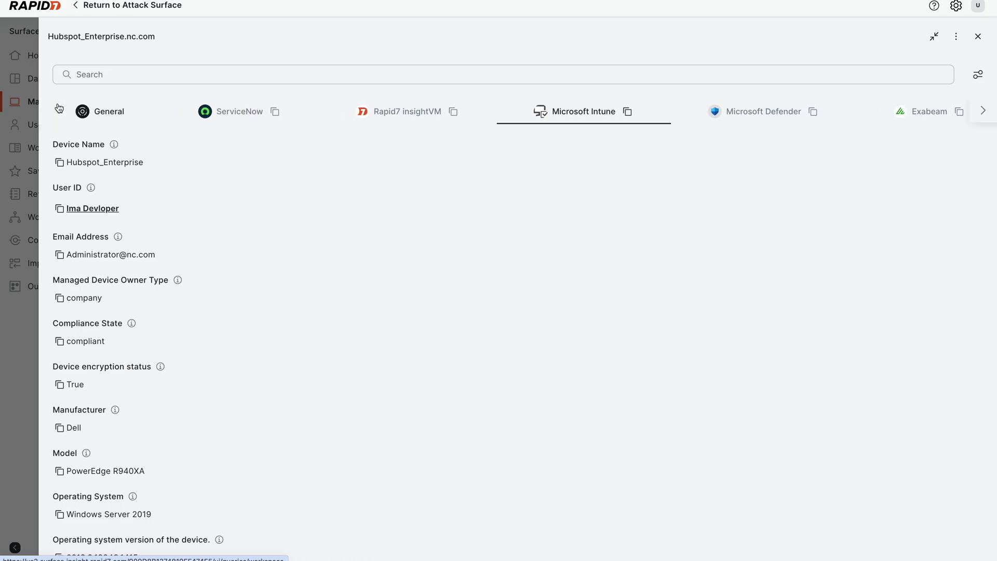
pyautogui.click(120, 115)
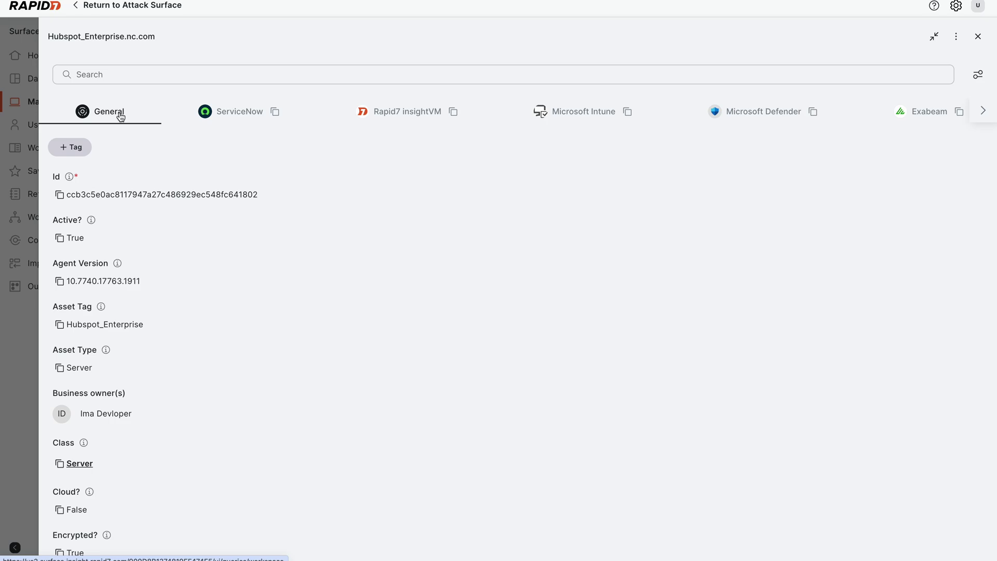
pyautogui.scroll(-5, 152, 351)
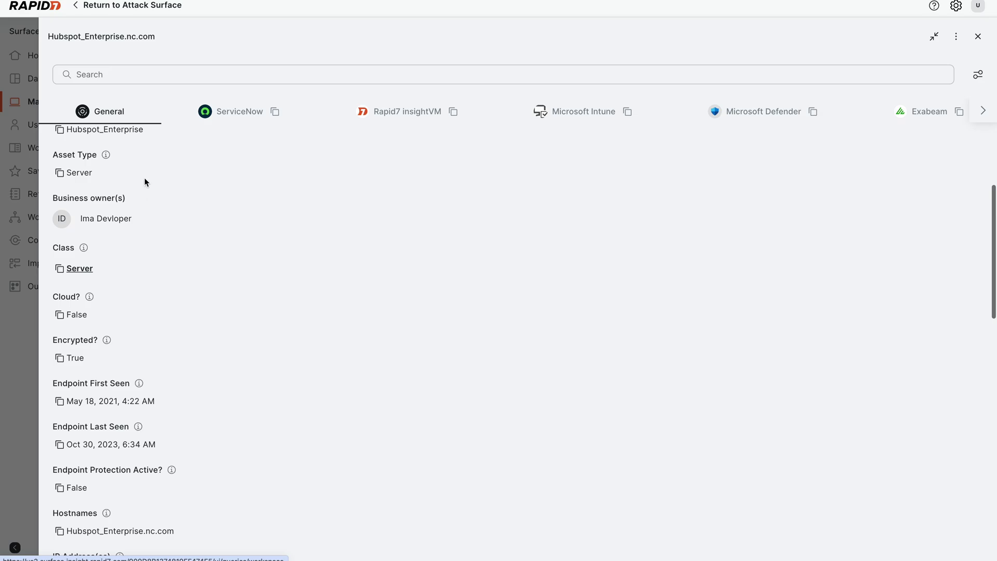
pyautogui.moveTo(153, 218); pyautogui.dragTo(80, 219)
pyautogui.scroll(-3, 179, 339)
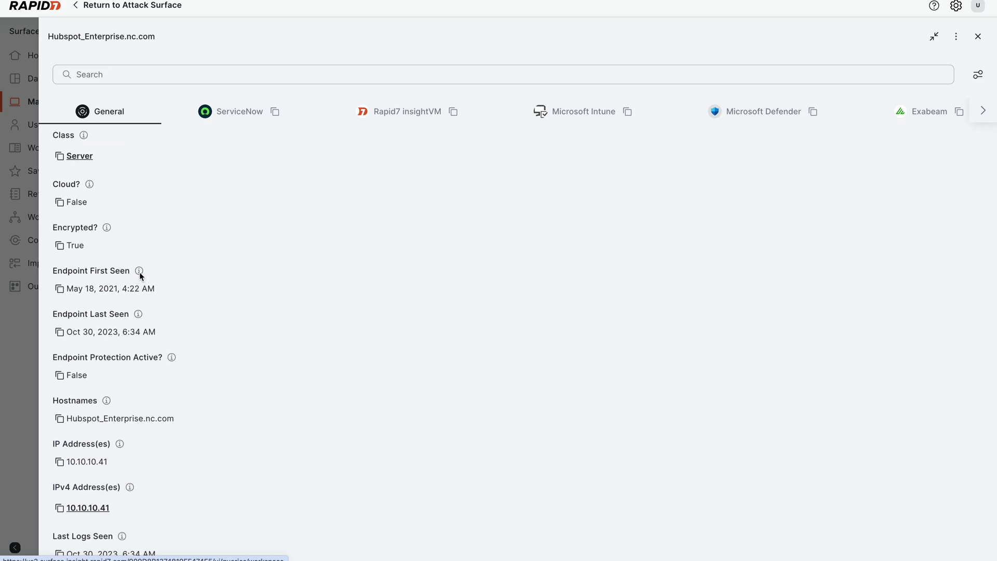
pyautogui.moveTo(139, 272)
pyautogui.scroll(-4, 219, 243)
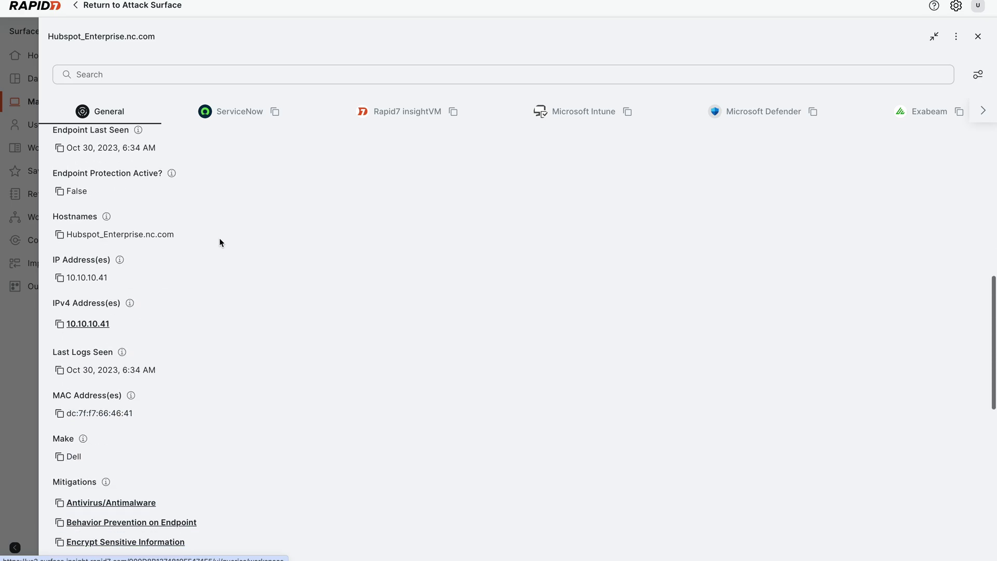
pyautogui.scroll(-4, 219, 243)
pyautogui.scroll(-1, 219, 238)
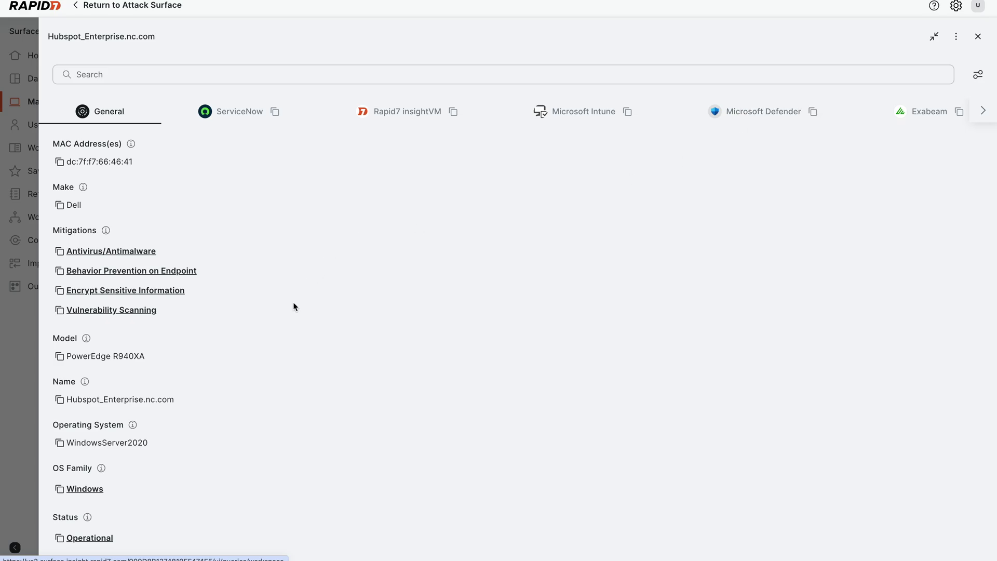
pyautogui.scroll(-5, 293, 306)
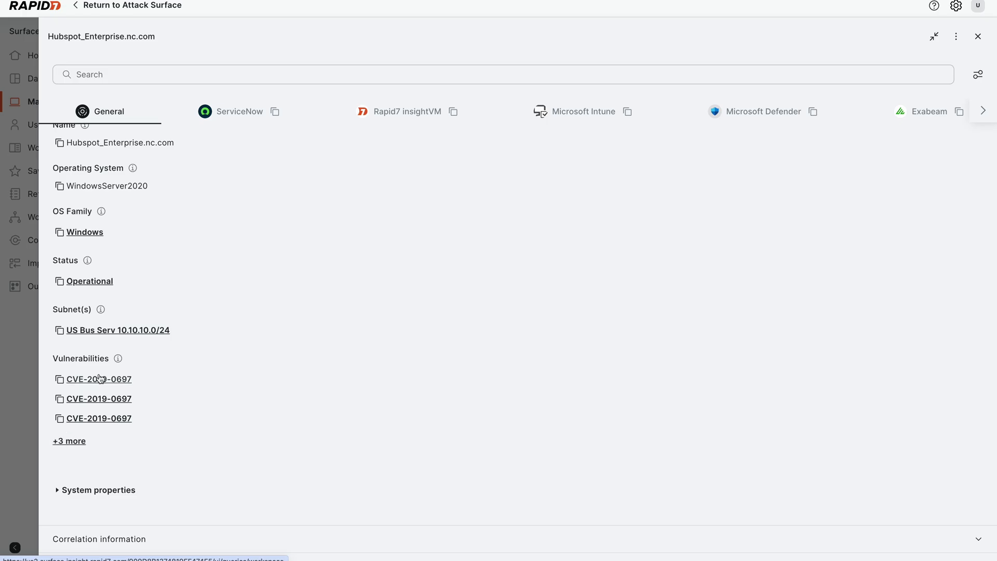
pyautogui.scroll(5, 483, 254)
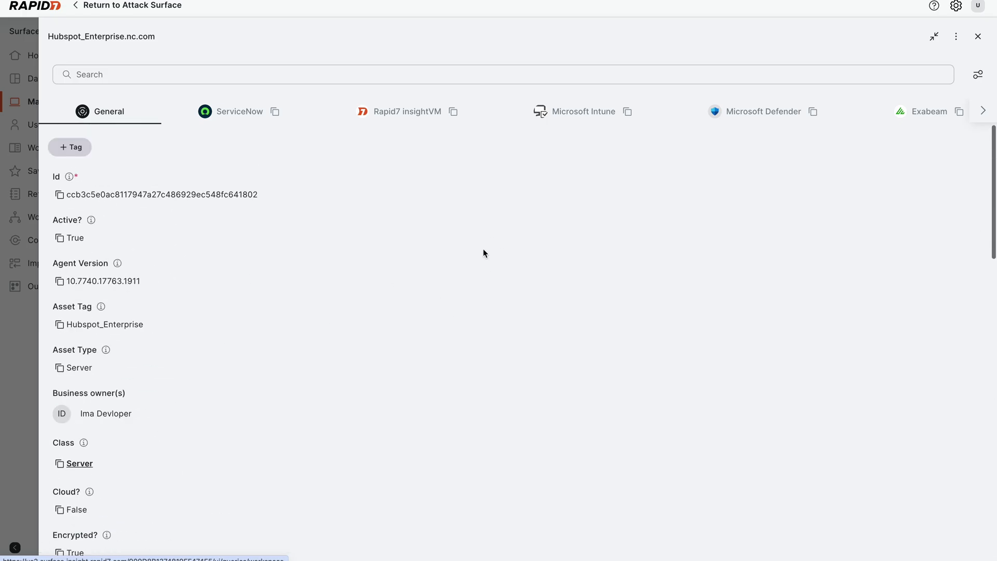
# Step: Open the machine's relationship graph, moving Hubspot_Enterprise upper left and the CVE nodes lower
pyautogui.click(956, 36)
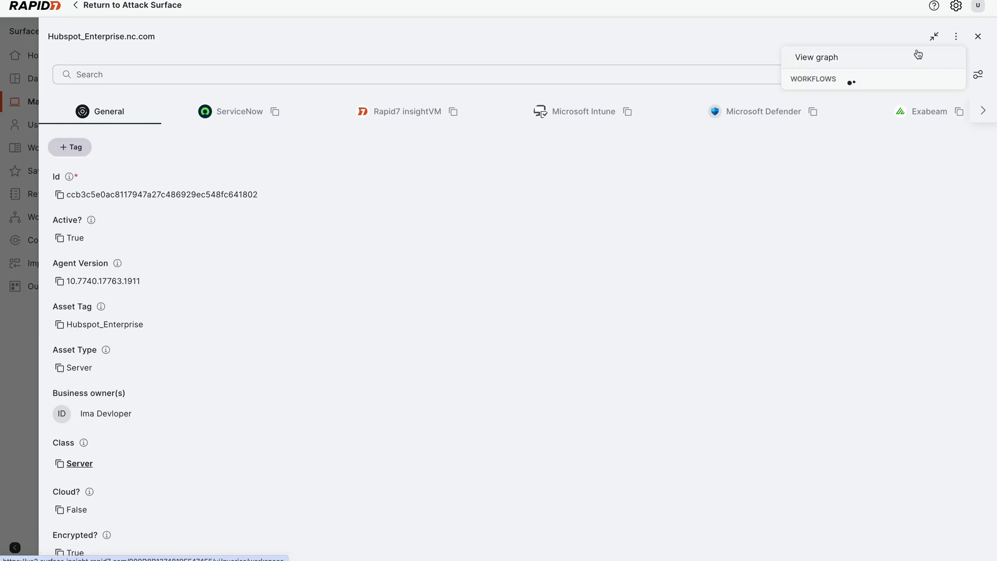
pyautogui.click(914, 57)
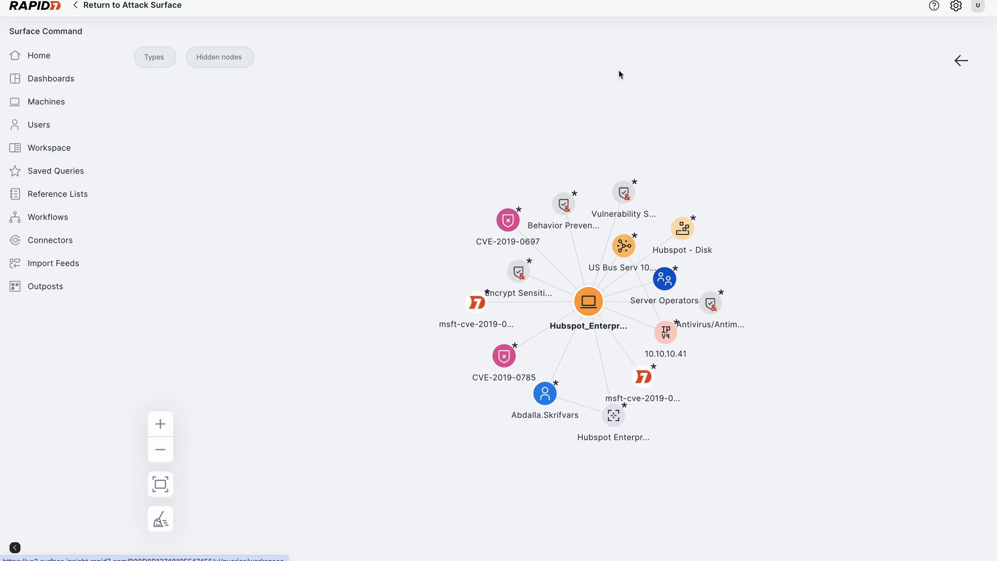
pyautogui.moveTo(586, 297); pyautogui.dragTo(238, 161)
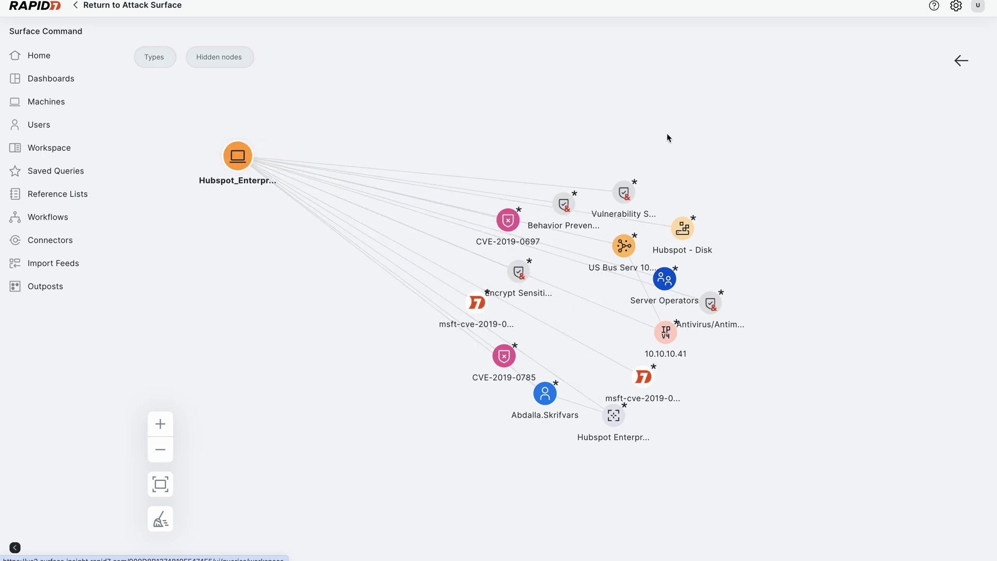
pyautogui.moveTo(477, 302); pyautogui.dragTo(380, 321)
pyautogui.moveTo(504, 361); pyautogui.dragTo(385, 396)
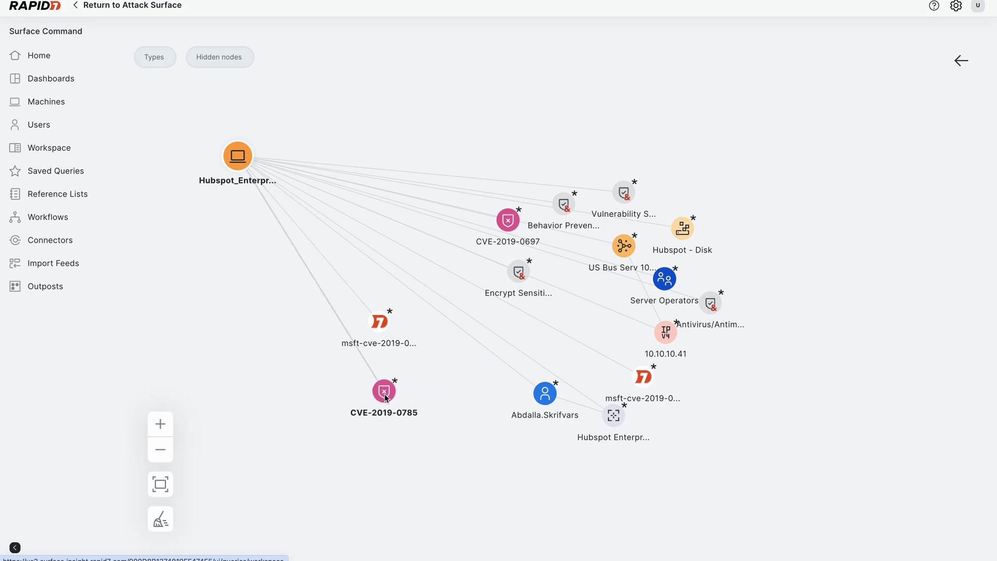
pyautogui.moveTo(544, 393); pyautogui.dragTo(173, 322)
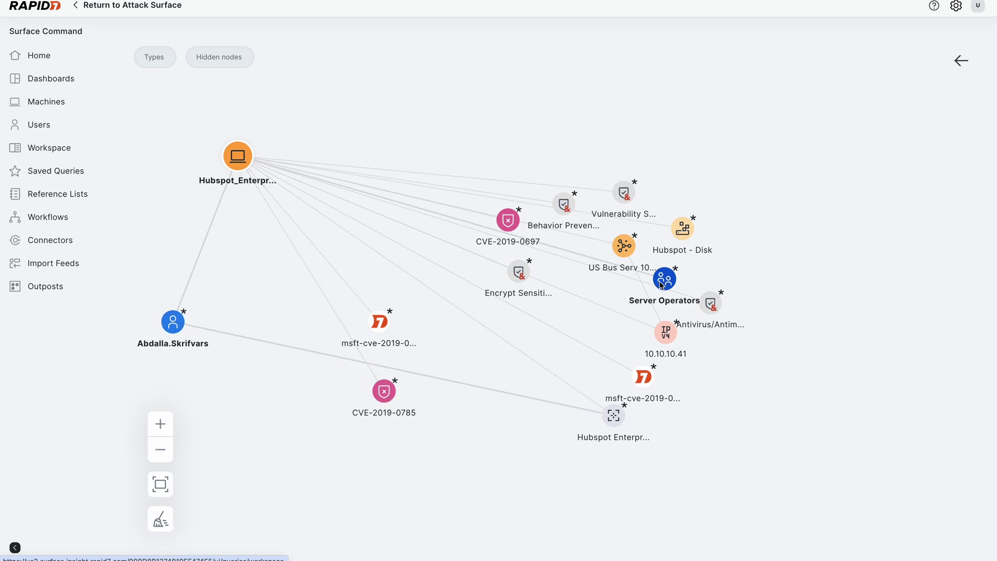
pyautogui.moveTo(662, 284); pyautogui.dragTo(223, 286)
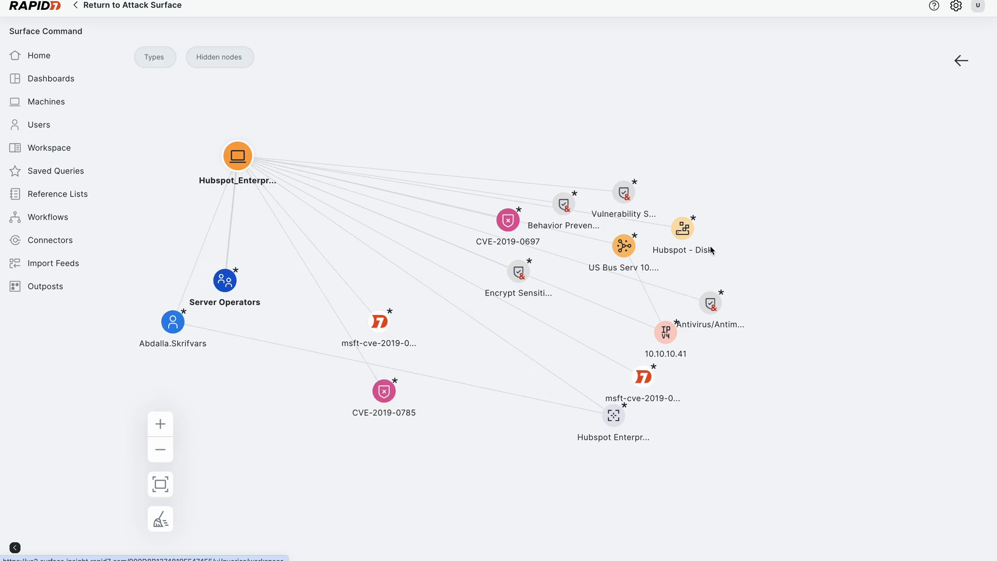
pyautogui.moveTo(682, 229); pyautogui.dragTo(548, 67)
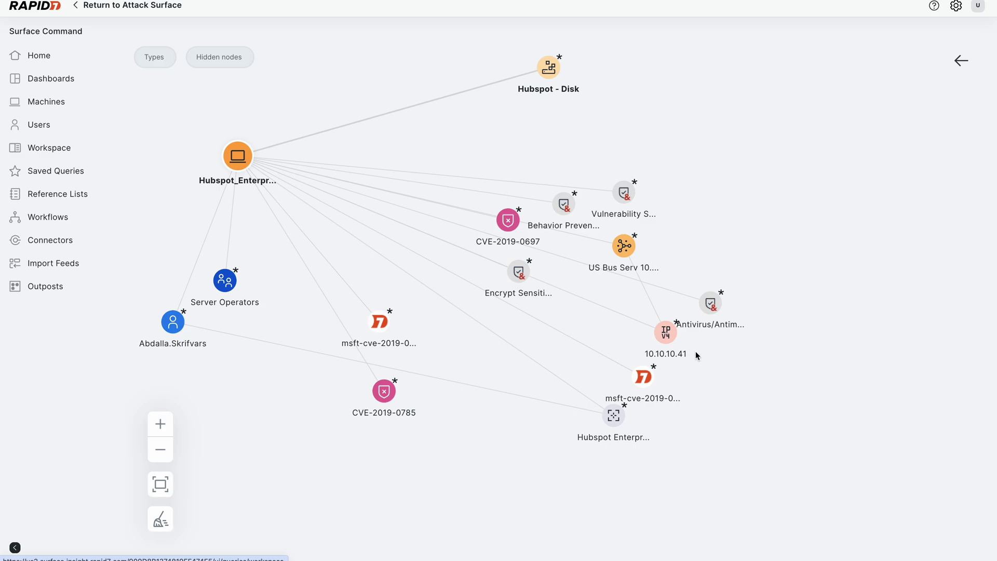
pyautogui.moveTo(710, 304); pyautogui.dragTo(563, 496)
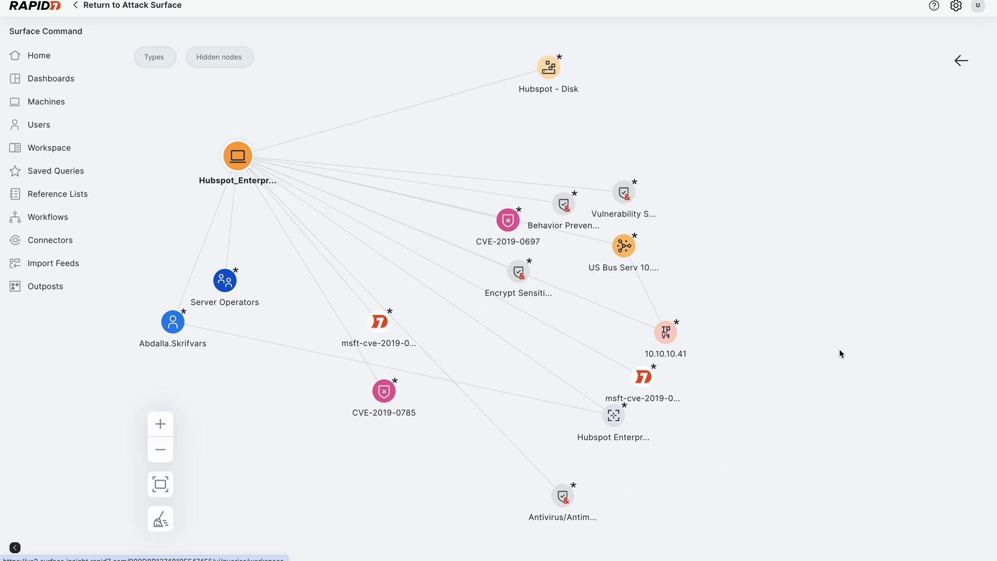
pyautogui.click(624, 245)
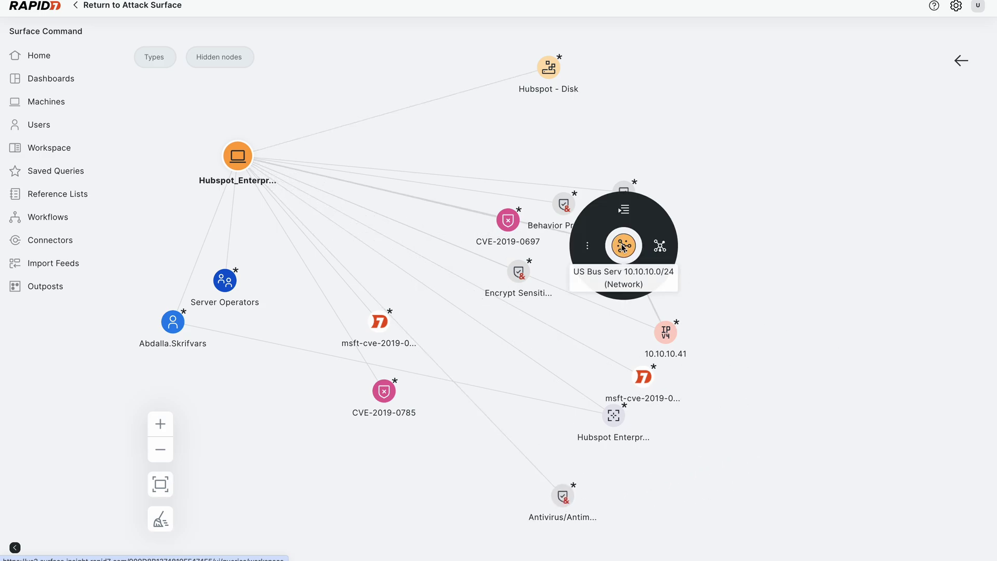
# Step: Expand the US Bus Serv subnet to its machines and filter the graph to the Machine type only
pyautogui.click(661, 247)
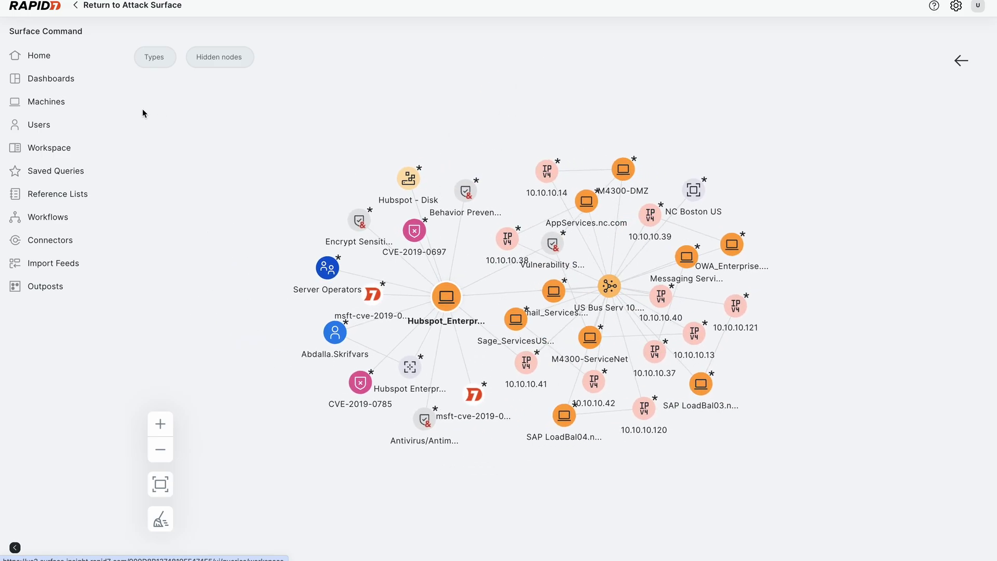
pyautogui.click(156, 67)
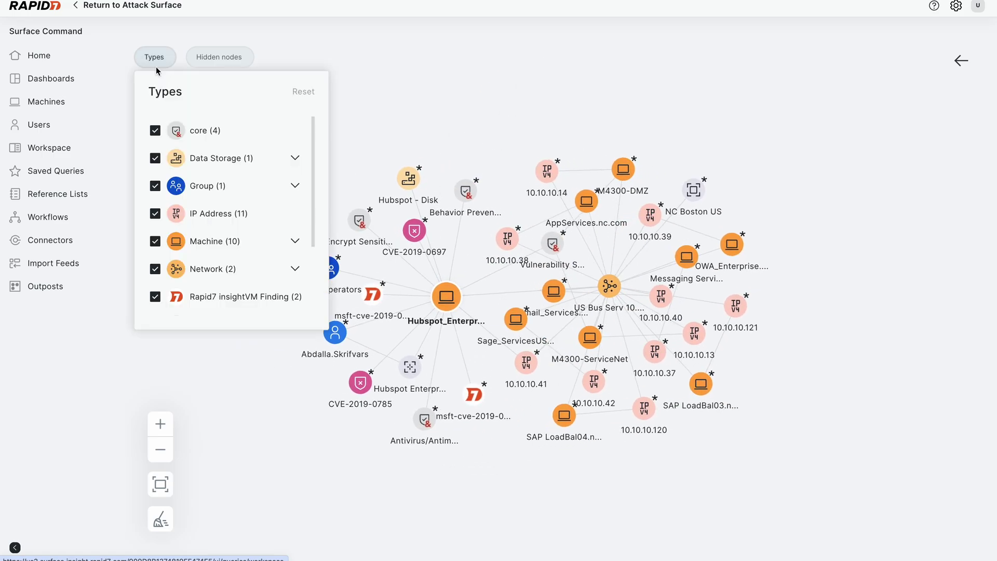
pyautogui.click(155, 158)
pyautogui.click(155, 214)
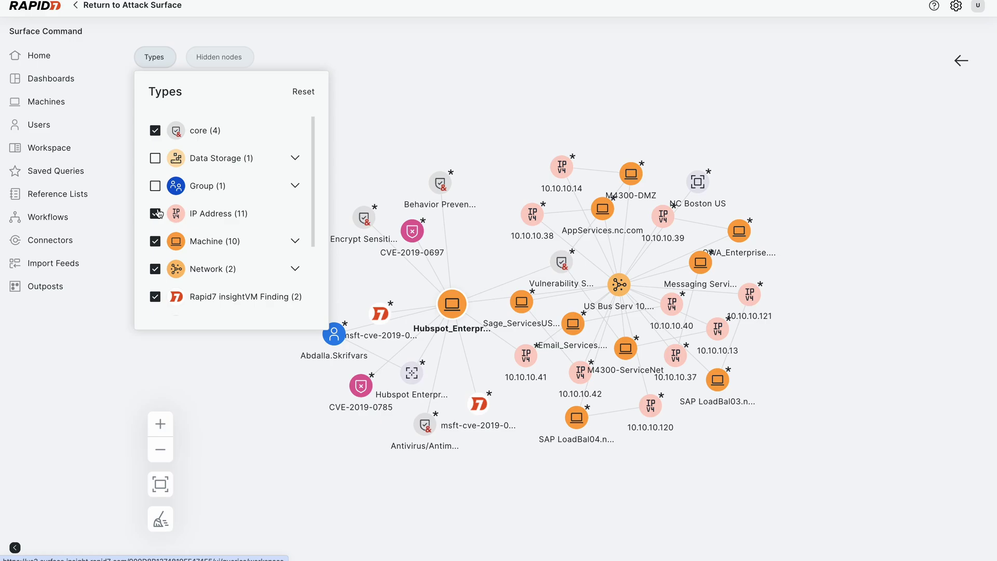
pyautogui.scroll(-2, 159, 213)
pyautogui.click(154, 166)
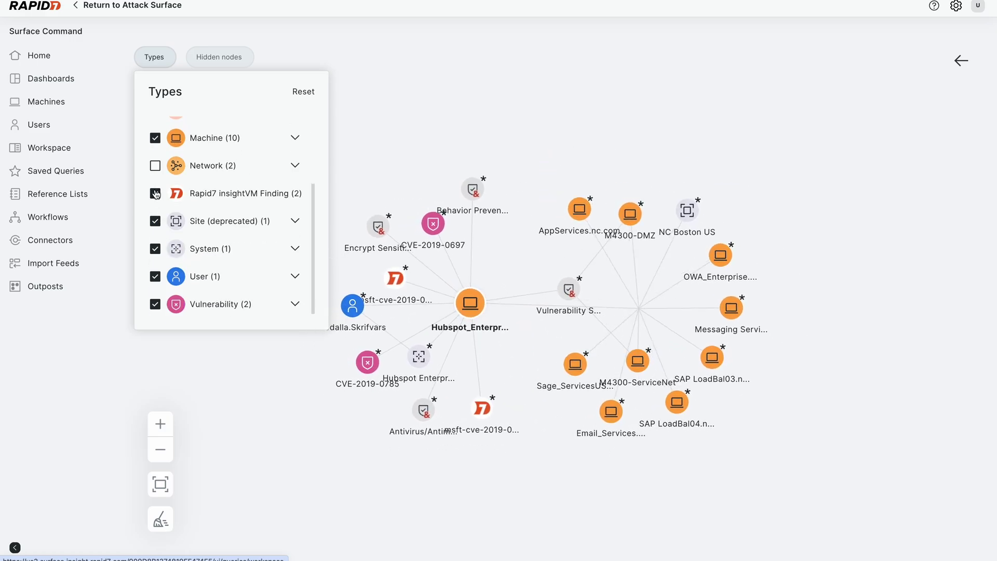
pyautogui.click(155, 193)
pyautogui.click(156, 249)
pyautogui.click(155, 276)
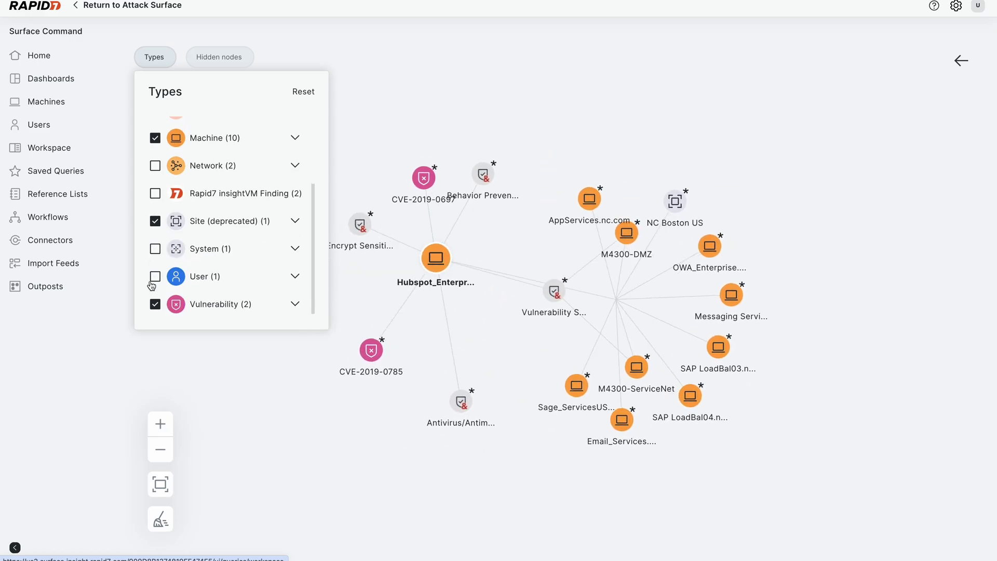
pyautogui.click(155, 304)
pyautogui.click(155, 222)
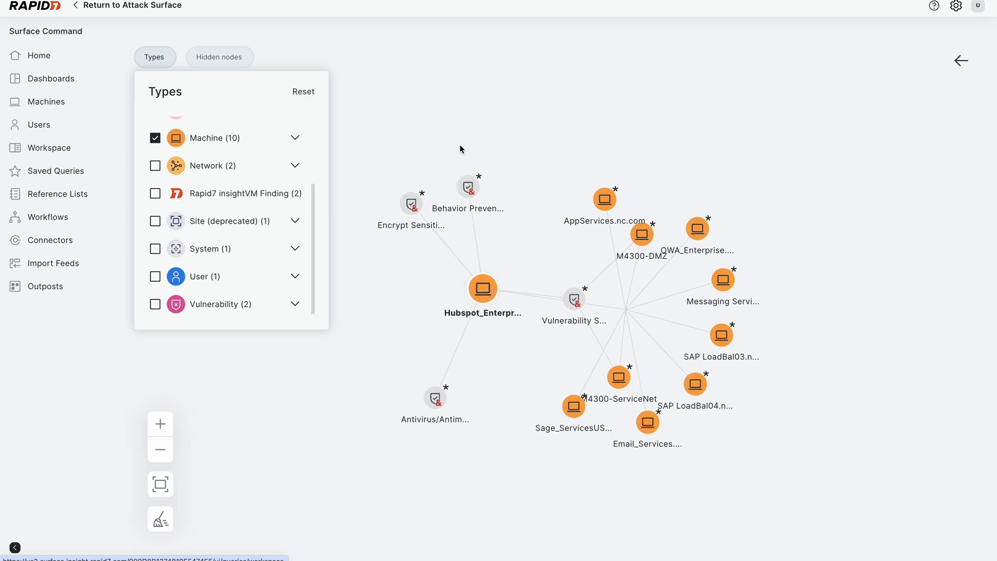
pyautogui.scroll(5, 228, 171)
pyautogui.click(161, 136)
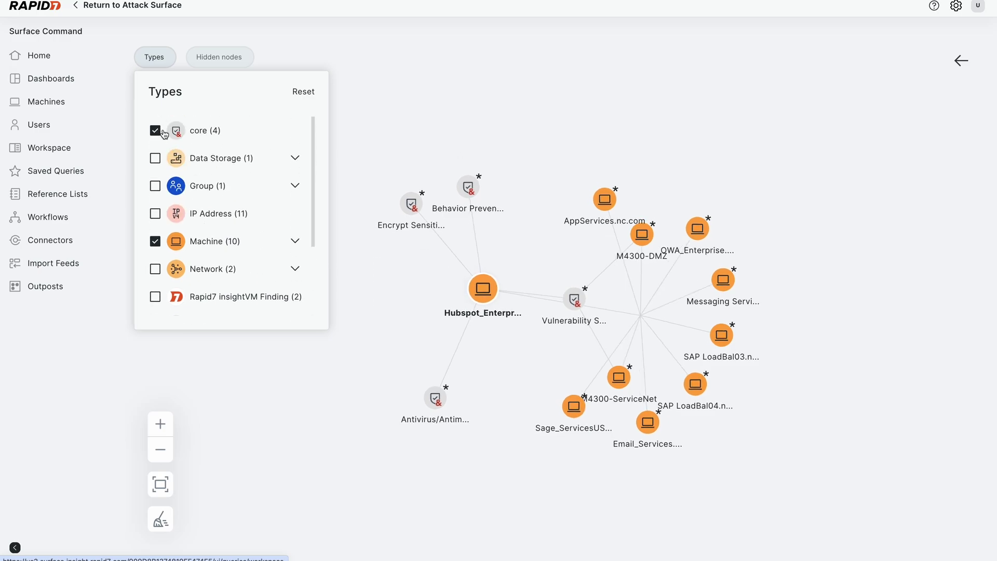
pyautogui.click(484, 122)
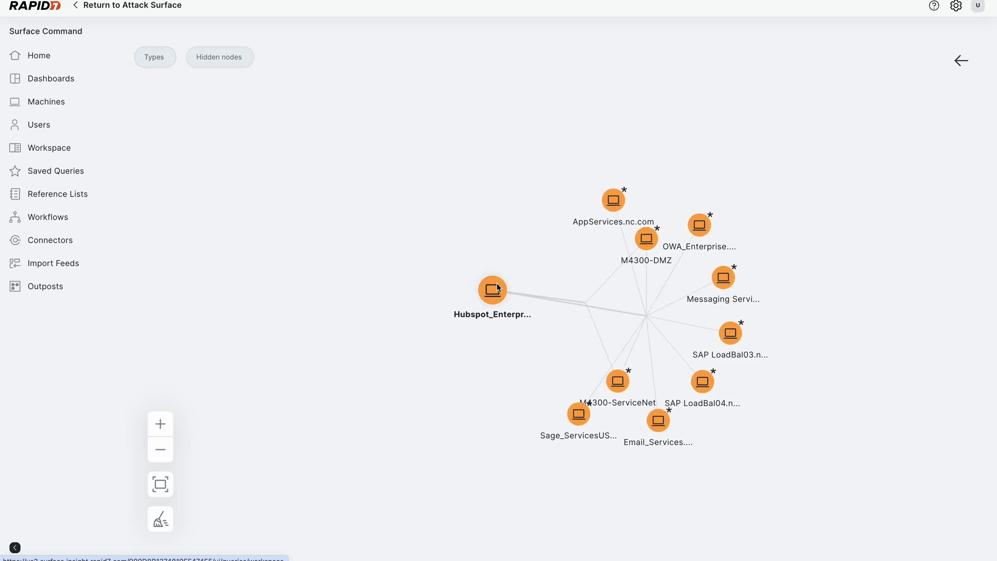
# Step: Move Hubspot_Enterprise left and spread AppServices, Messaging, SAP LoadBal03 and Email_Services apart
pyautogui.moveTo(489, 295); pyautogui.dragTo(349, 250)
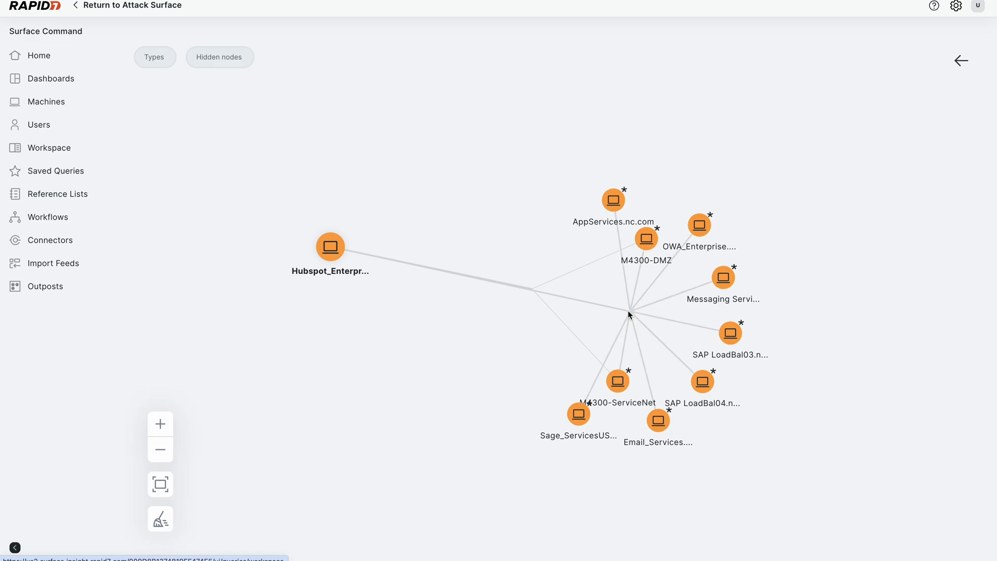
pyautogui.moveTo(628, 310); pyautogui.dragTo(513, 281)
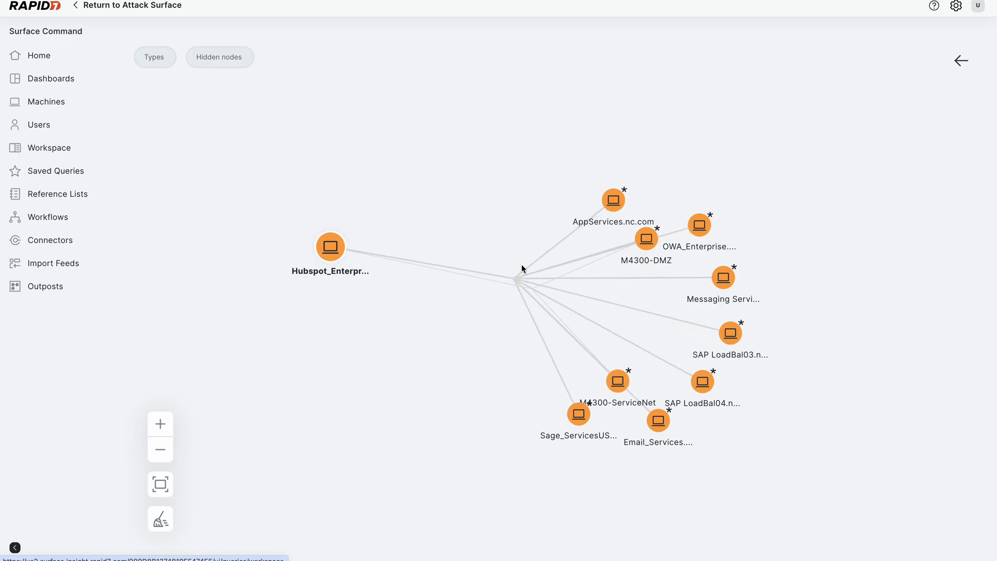
pyautogui.moveTo(611, 192); pyautogui.dragTo(613, 142)
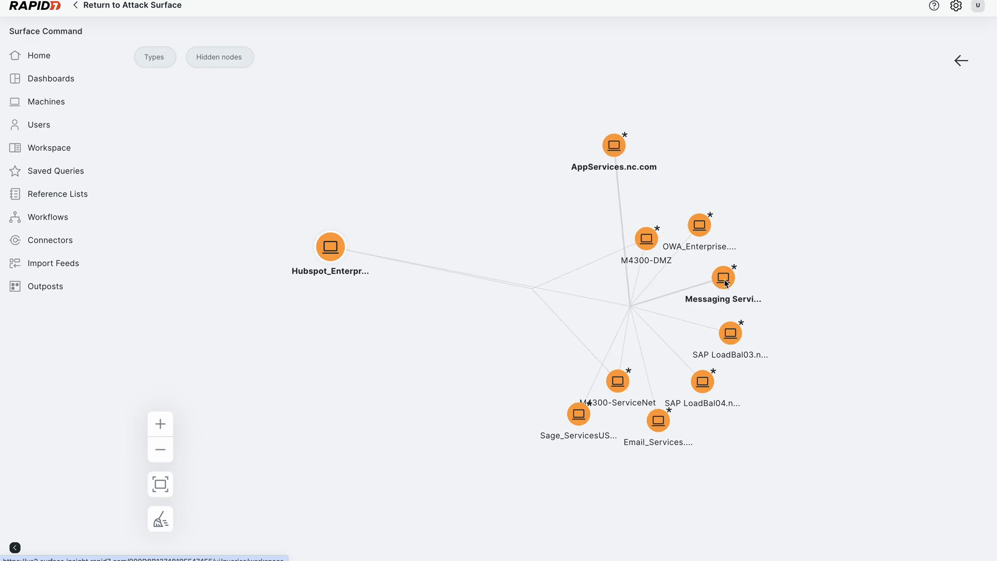
pyautogui.moveTo(726, 282); pyautogui.dragTo(832, 233)
pyautogui.moveTo(730, 333); pyautogui.dragTo(827, 333)
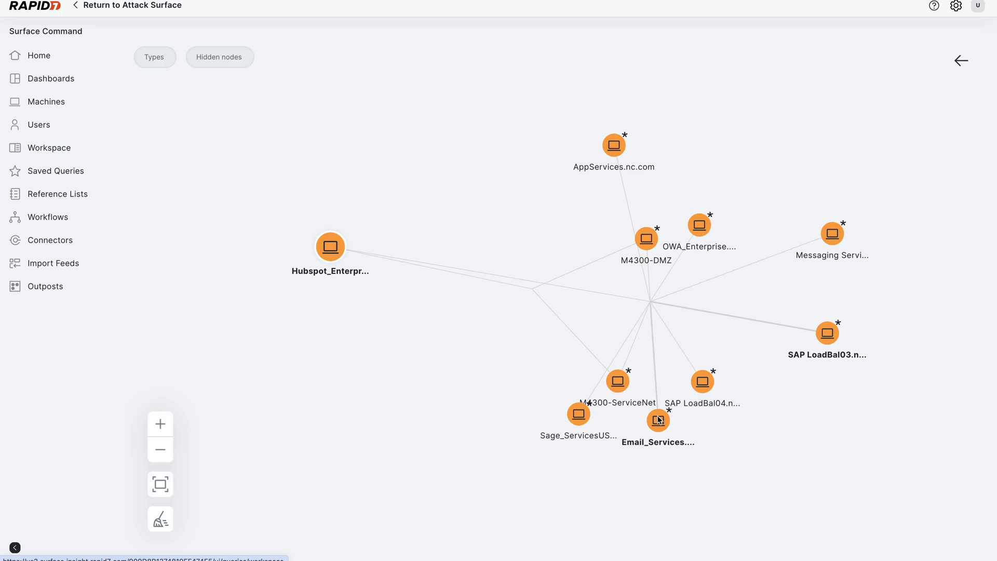
pyautogui.moveTo(659, 419); pyautogui.dragTo(715, 461)
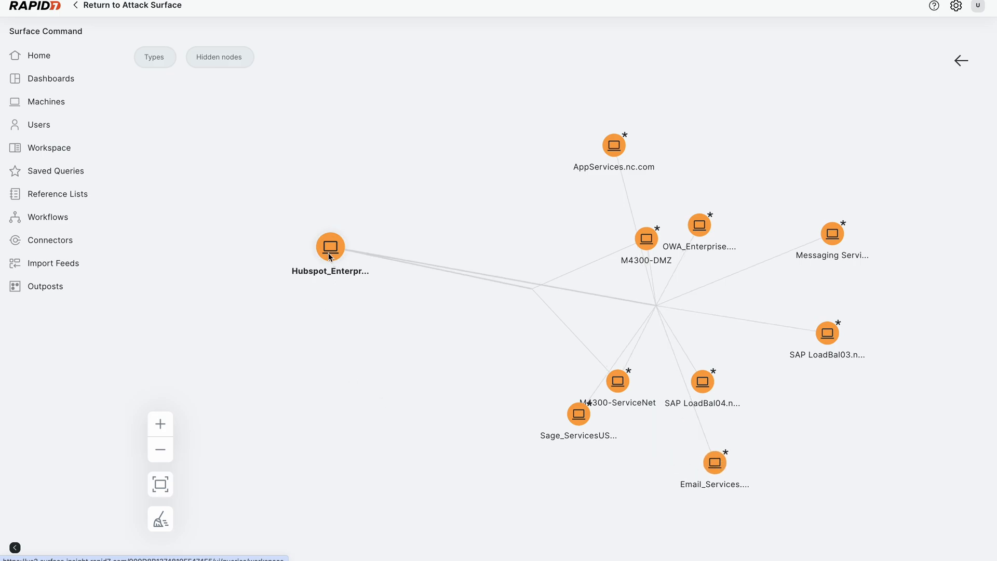
pyautogui.moveTo(329, 254); pyautogui.dragTo(315, 250)
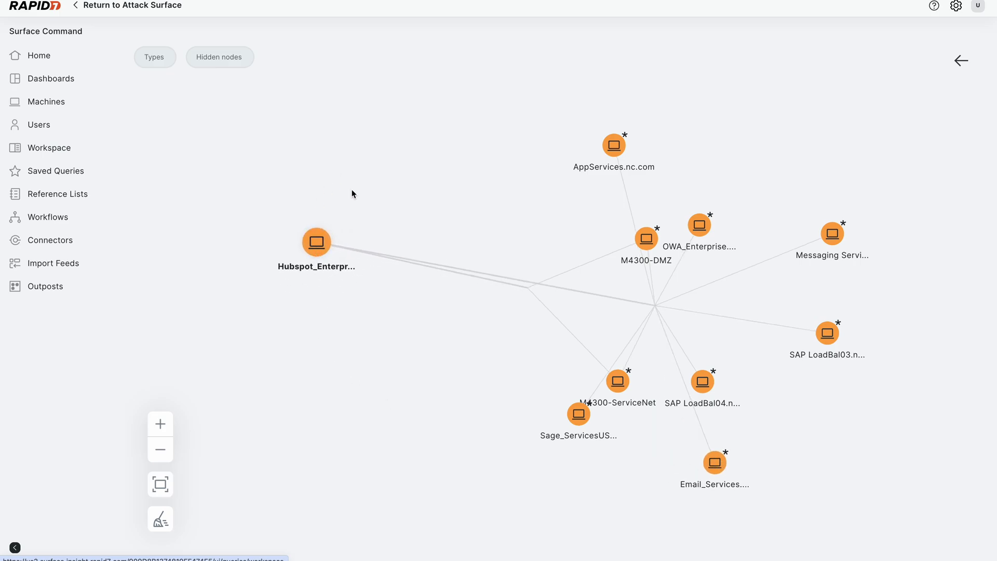